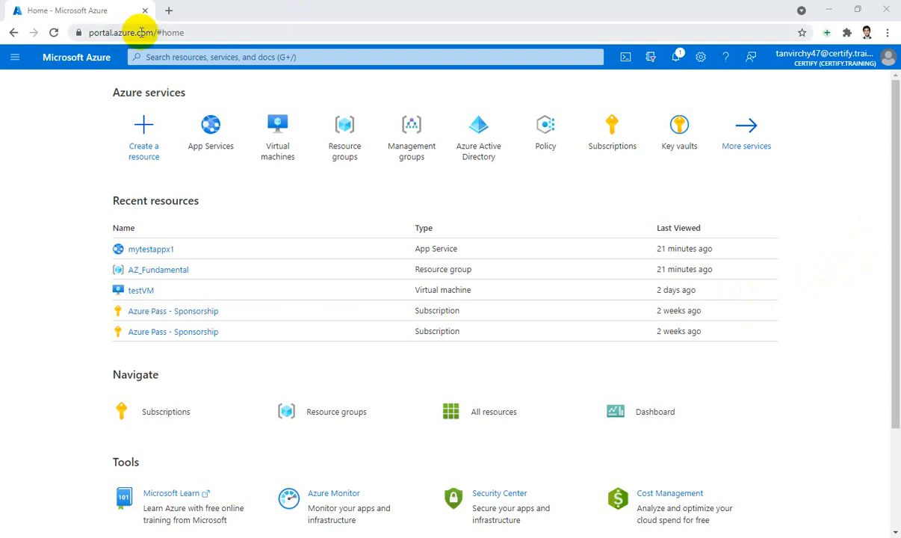
- Find the Container instances service by searching for "con" and start creating a new container instance
drag(142, 33, 82, 32)
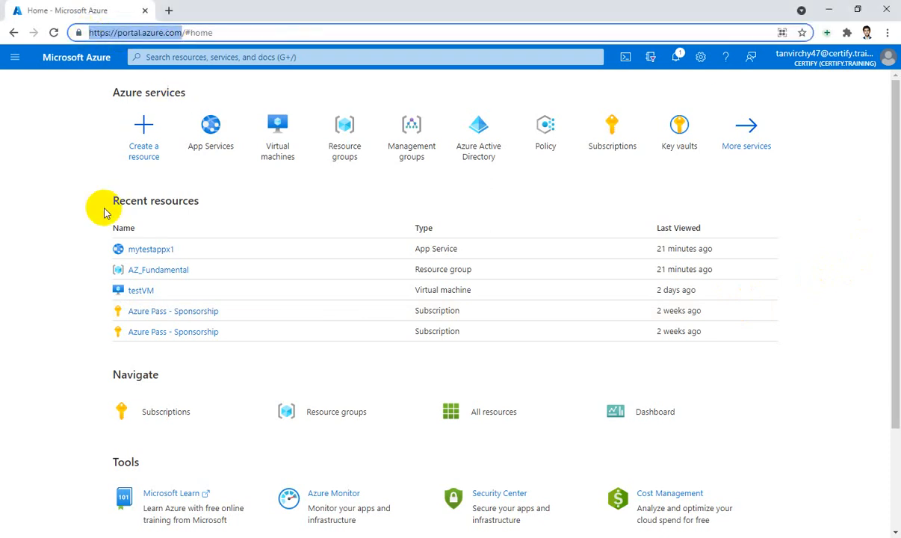
click(479, 56)
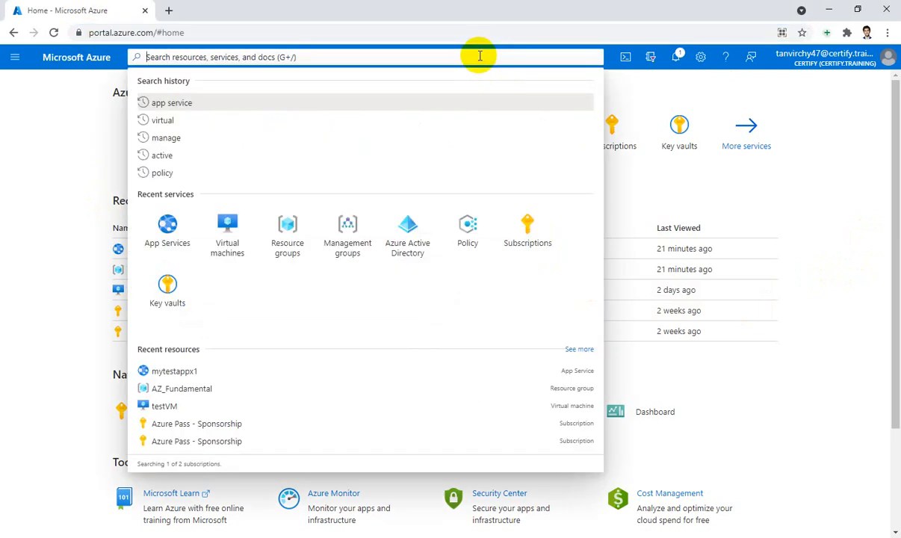
text(con)
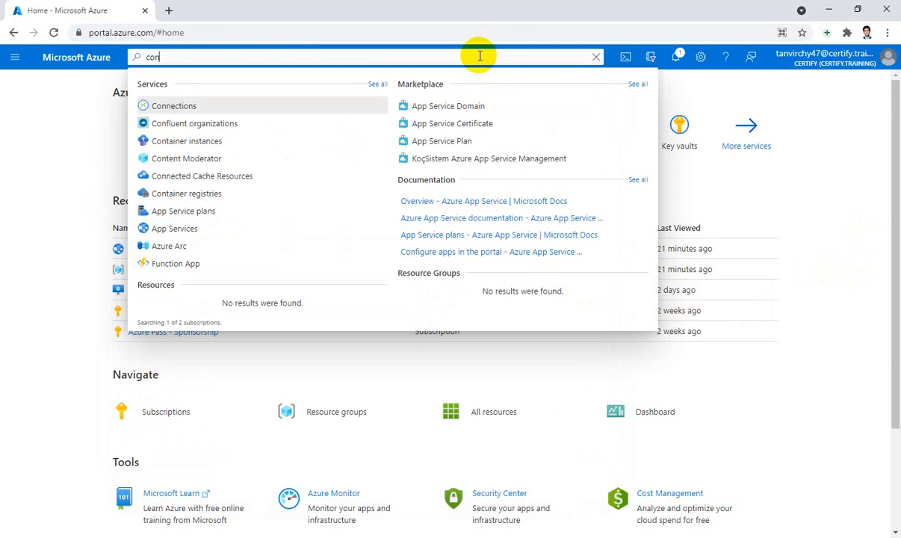
click(202, 141)
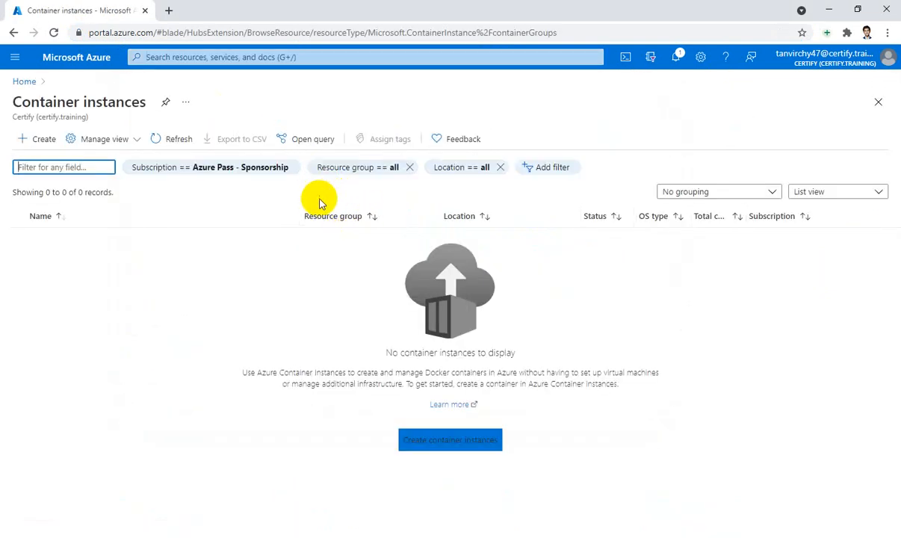
click(28, 144)
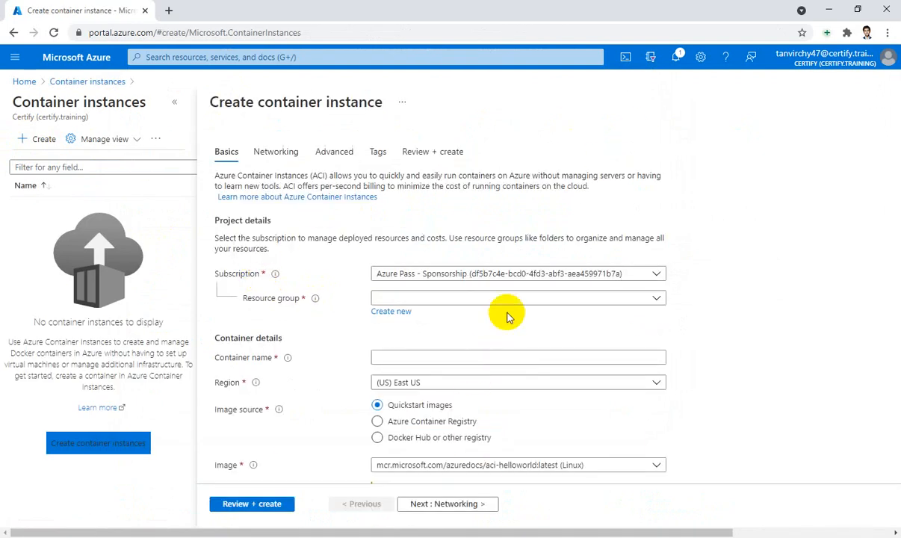
- Assign the container instance to the AZ_Fundamental resource group and name the container mycontainer
click(534, 299)
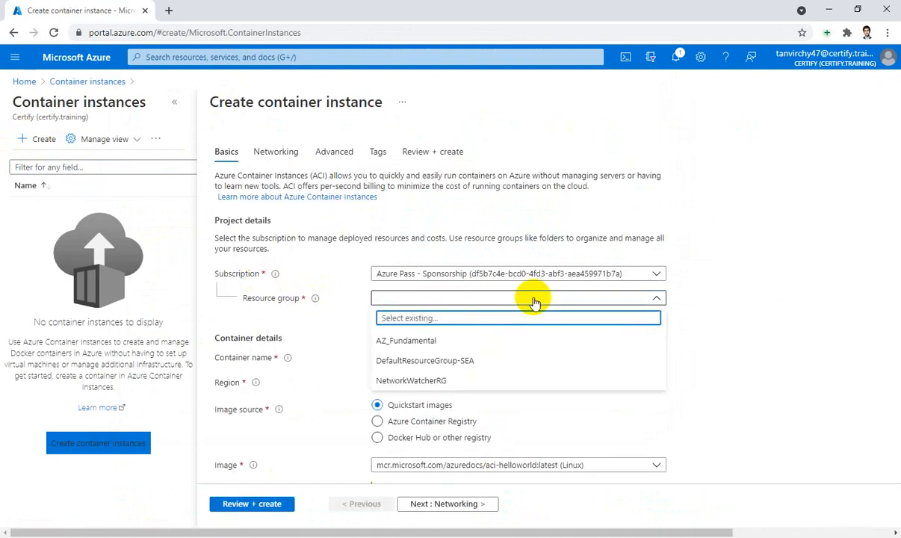
click(415, 345)
scroll(625, 284, down, 1)
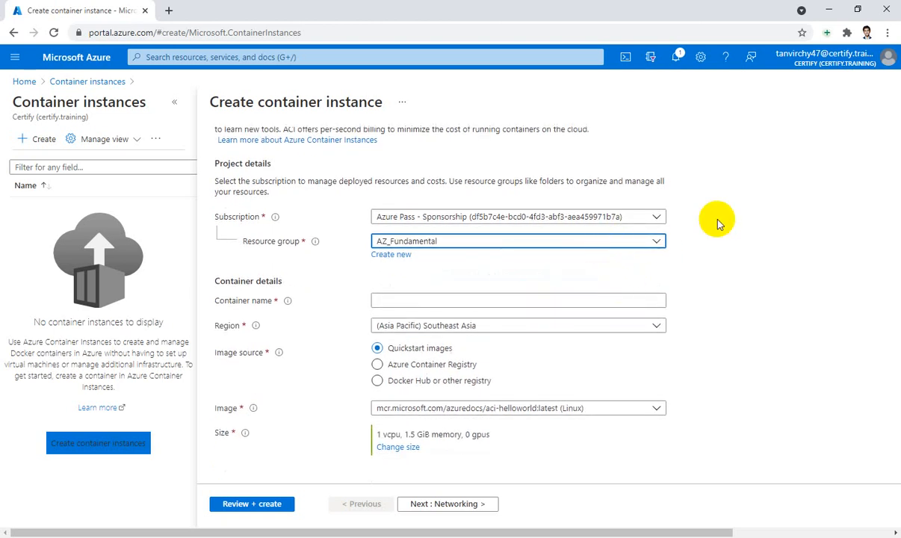
click(485, 296)
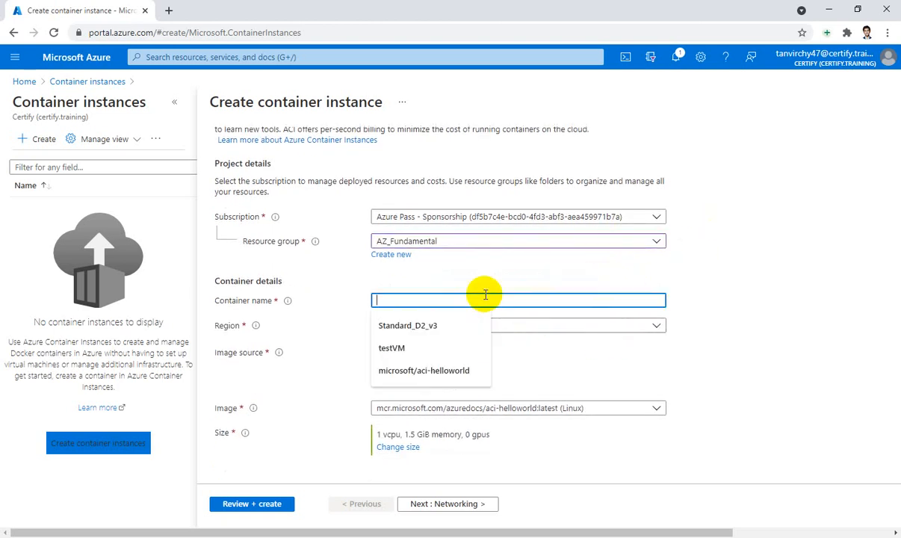
text(myco)
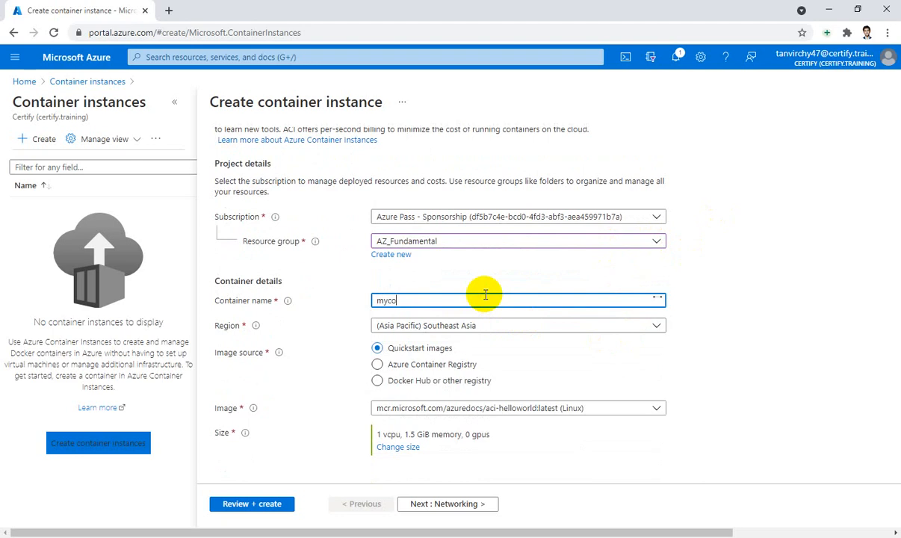
text(nta)
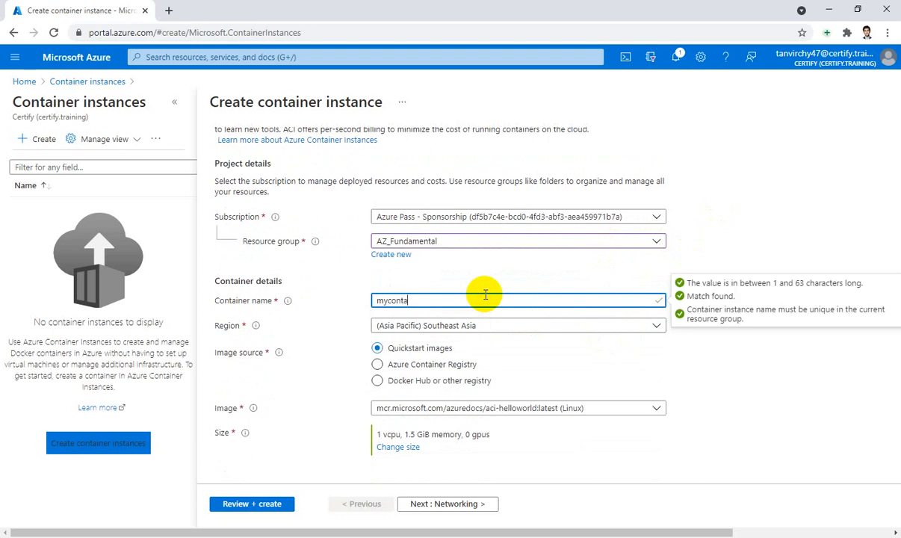
text(iner)
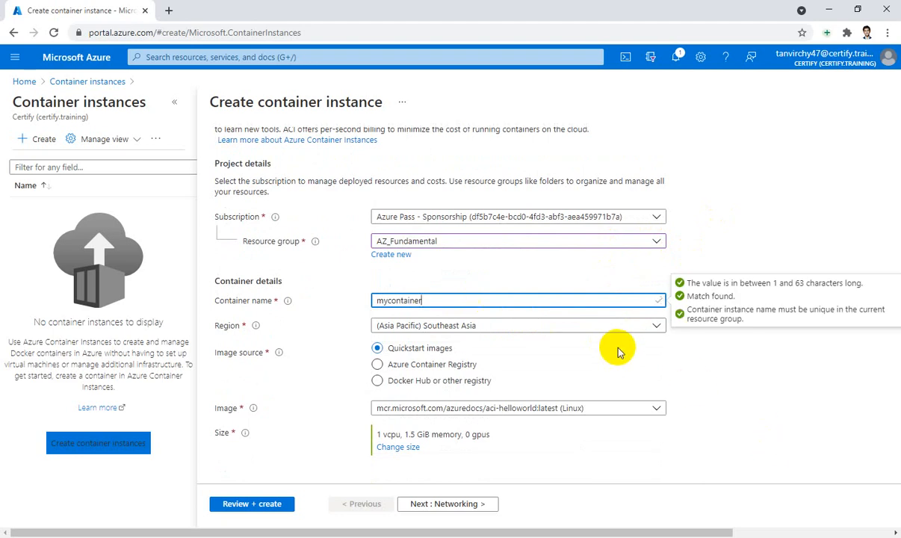
click(621, 340)
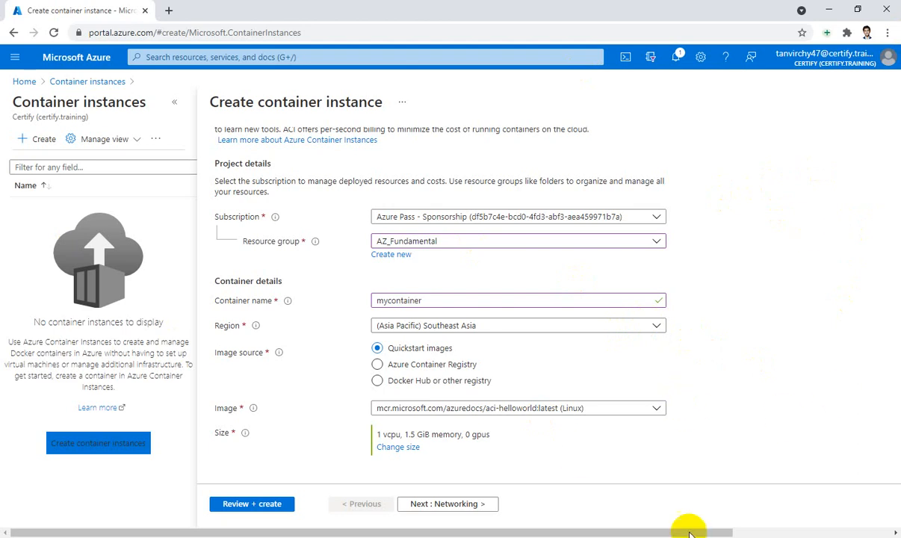
- Set the image source to Docker Hub or other registry and enter microsoft/aci-helloworld as the image
click(466, 383)
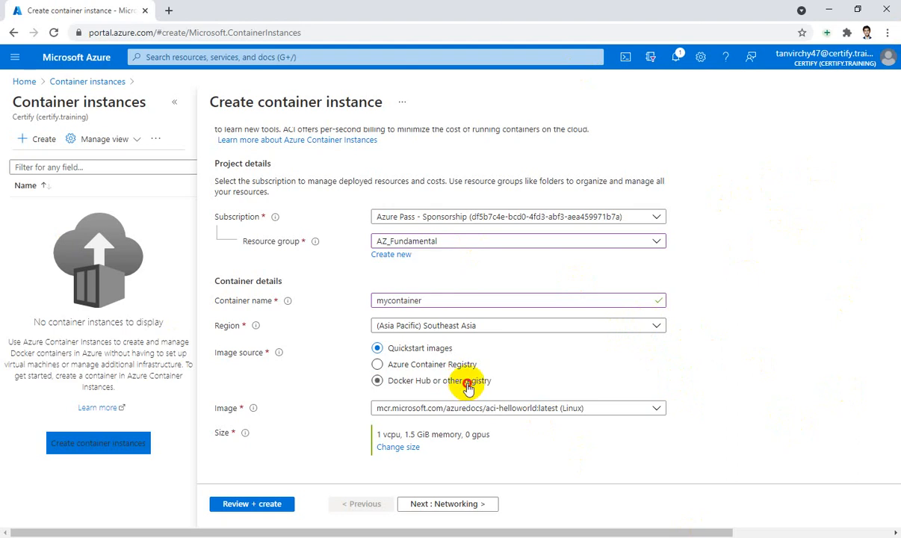
scroll(757, 287, down, 2)
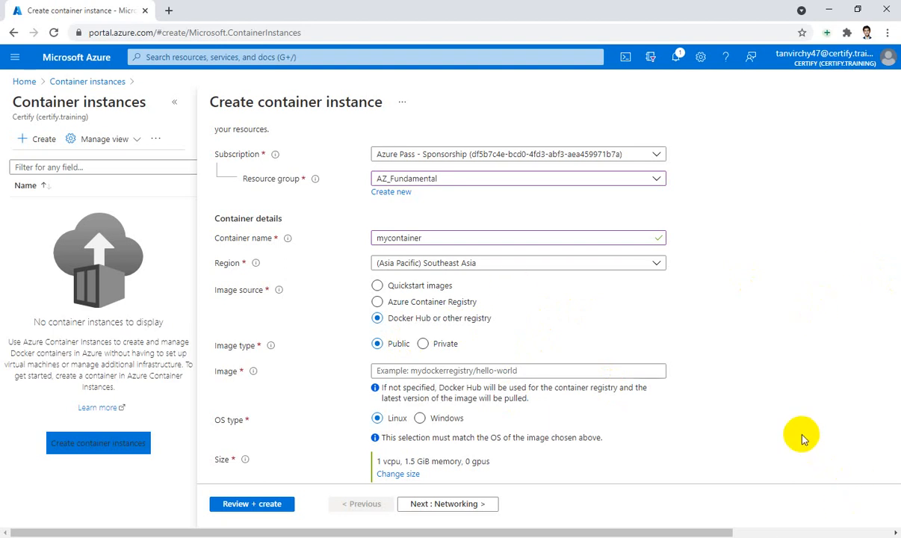
click(557, 373)
click(557, 373)
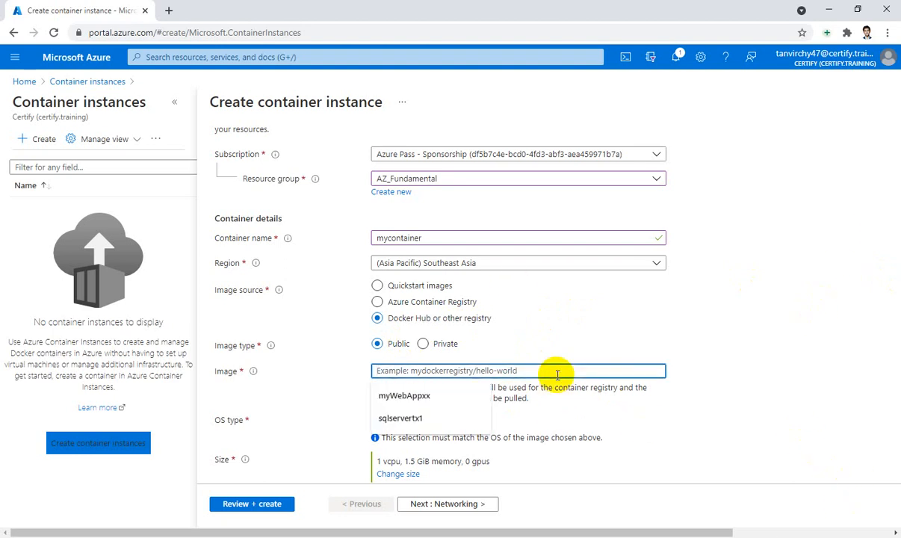
text(mi)
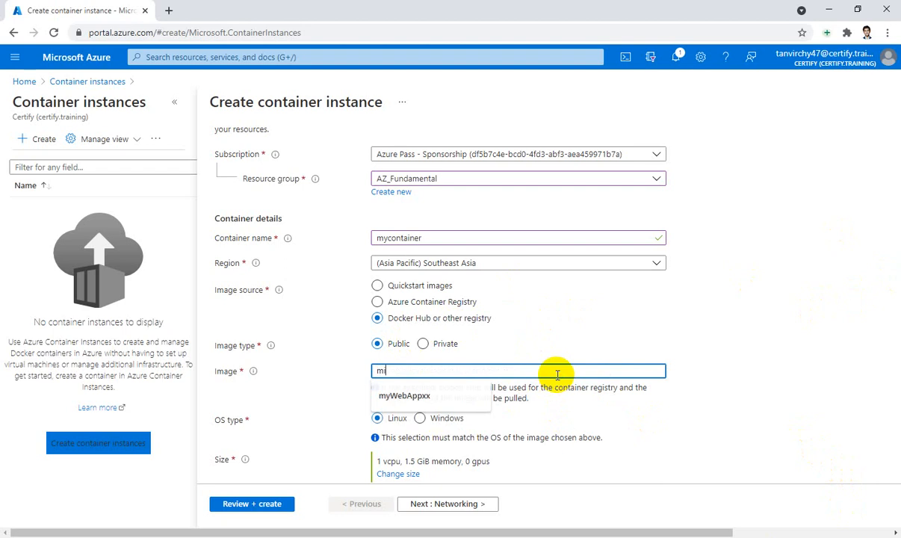
text(crosoft)
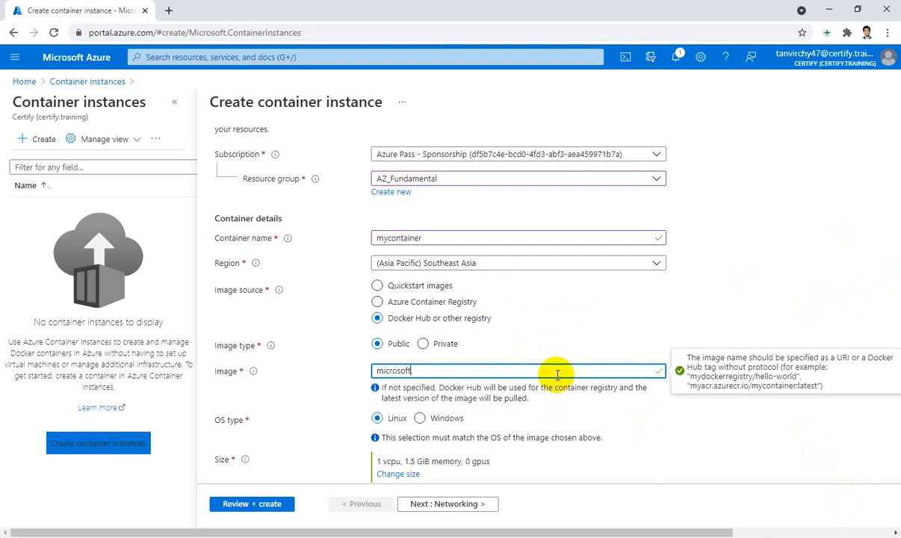
text(/aci-helloworld)
scroll(558, 375, down, 1)
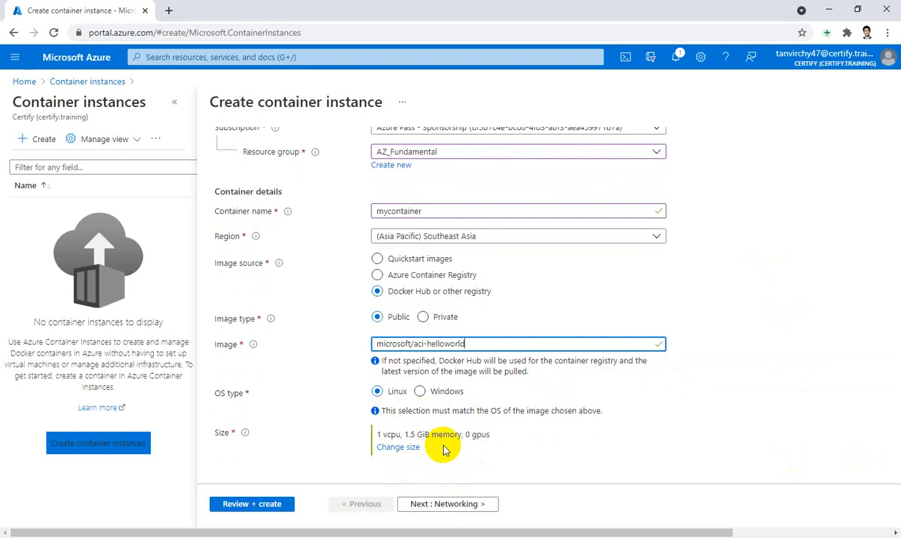
- In the networking settings, set the container's DNS name label to mycontainerdnsx1
click(455, 509)
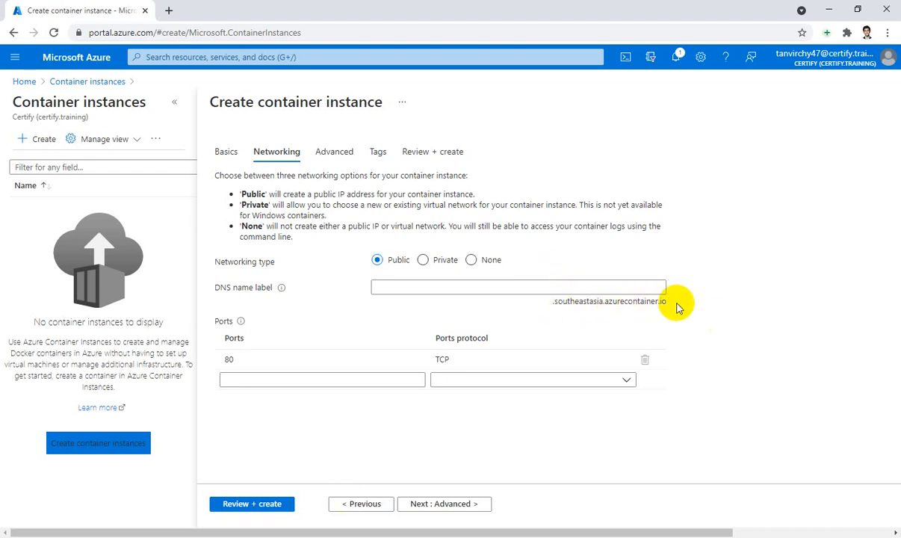
click(586, 290)
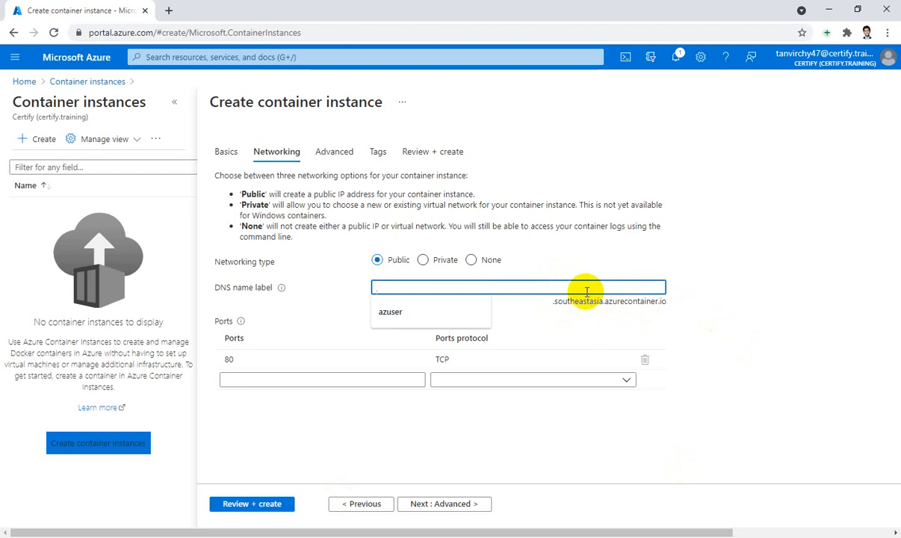
text(mycon)
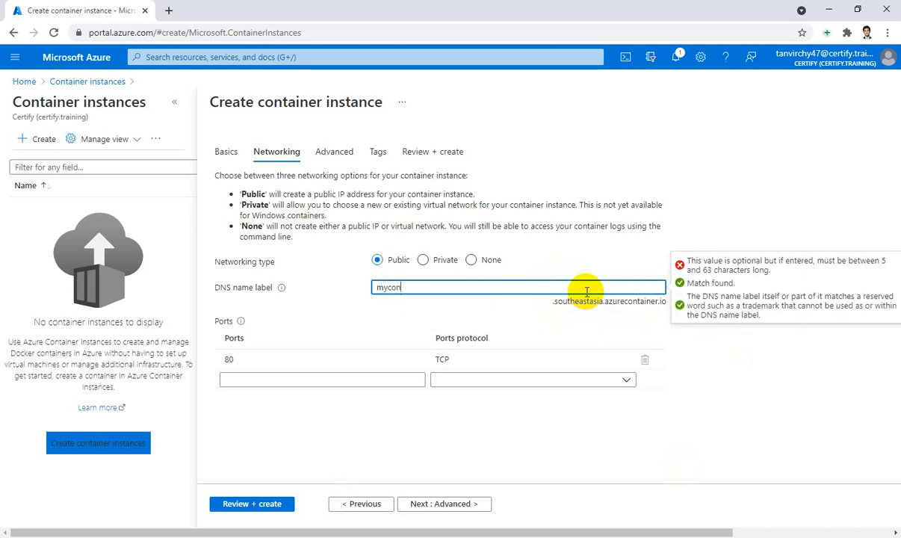
text(tainer)
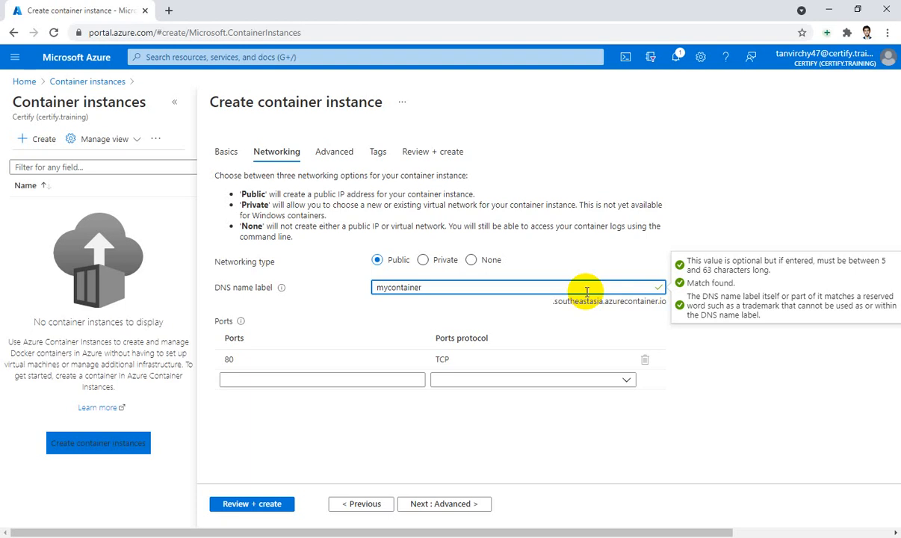
text(dnsx1)
click(713, 364)
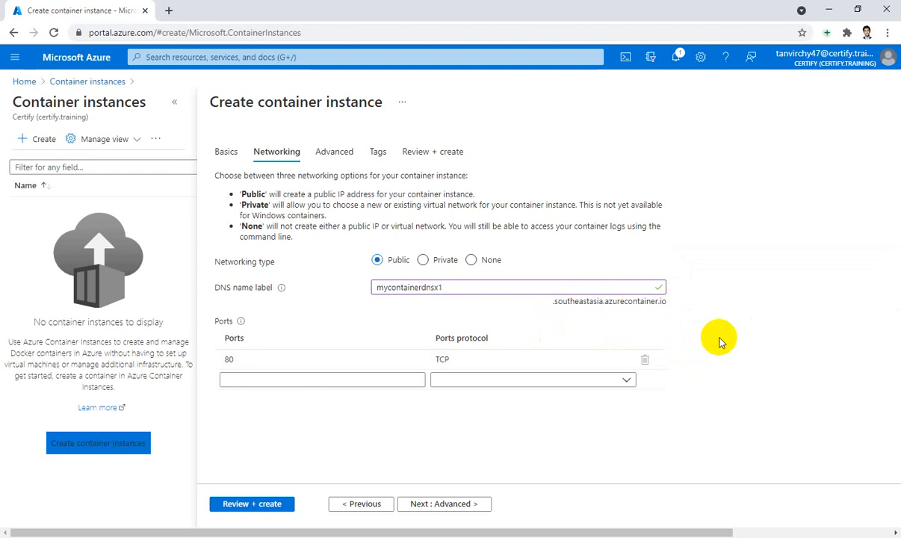
- Accept the default advanced settings without adding tags, and create the container instance after the review
click(439, 507)
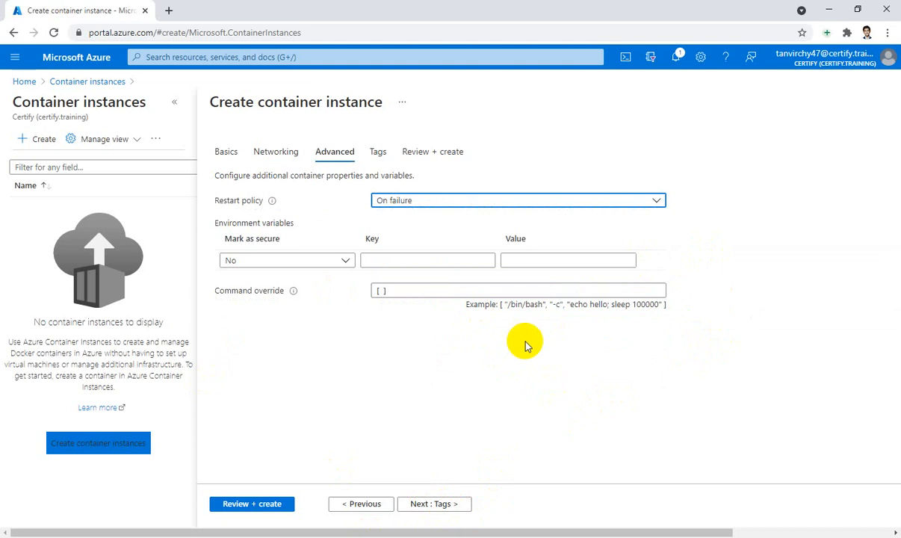
click(437, 505)
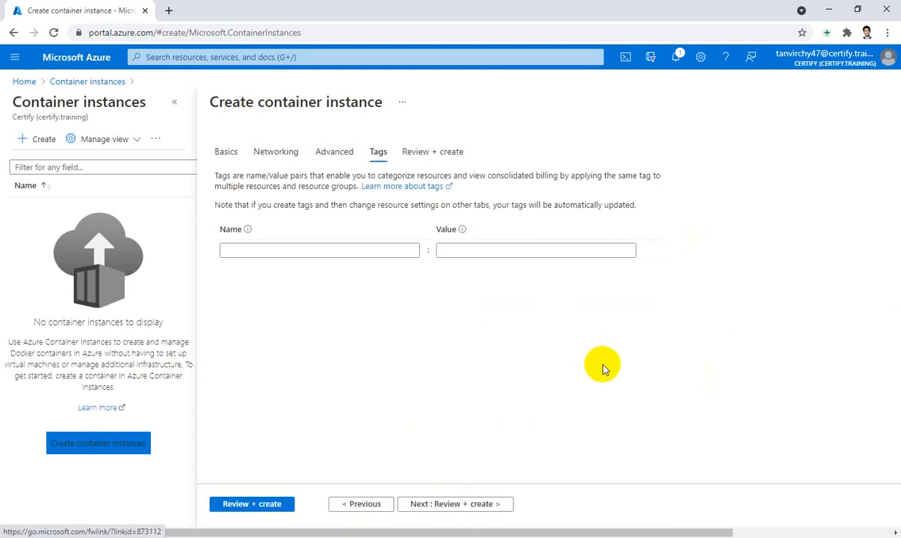
click(288, 251)
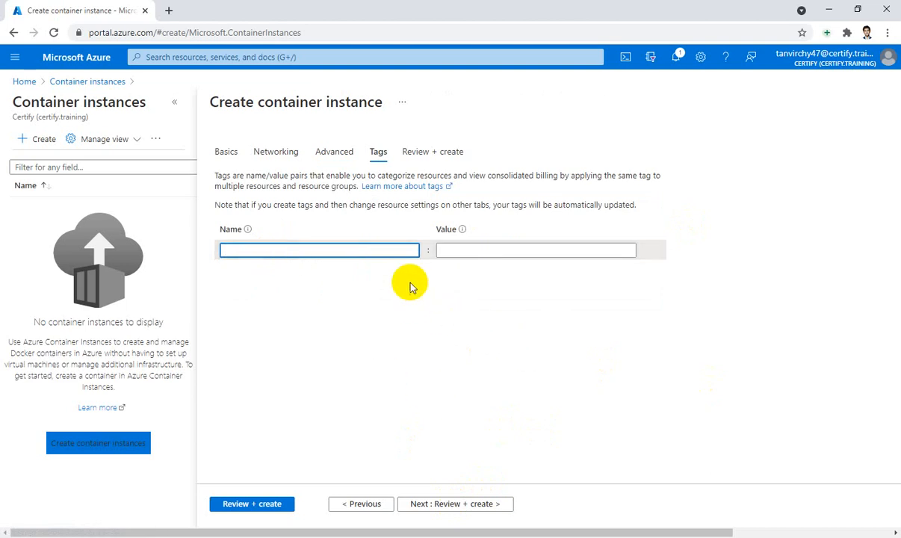
click(451, 504)
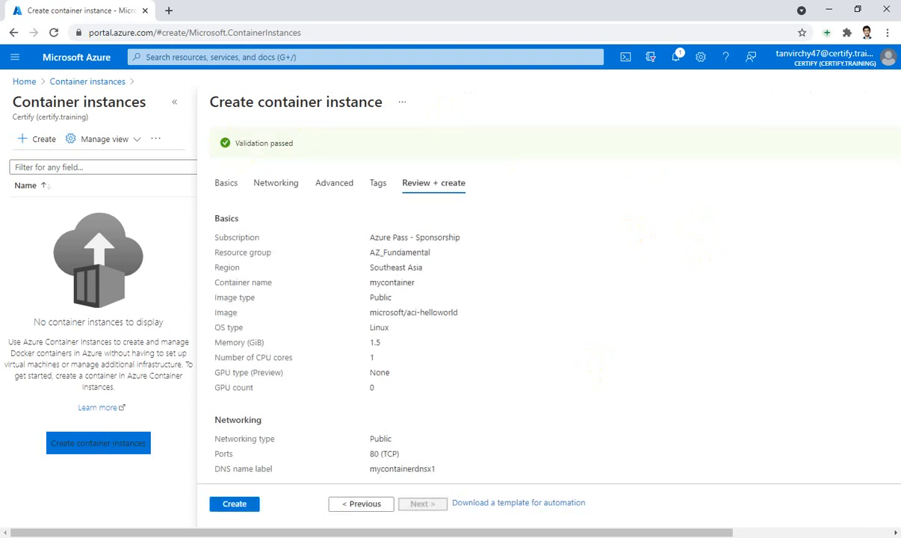
click(244, 508)
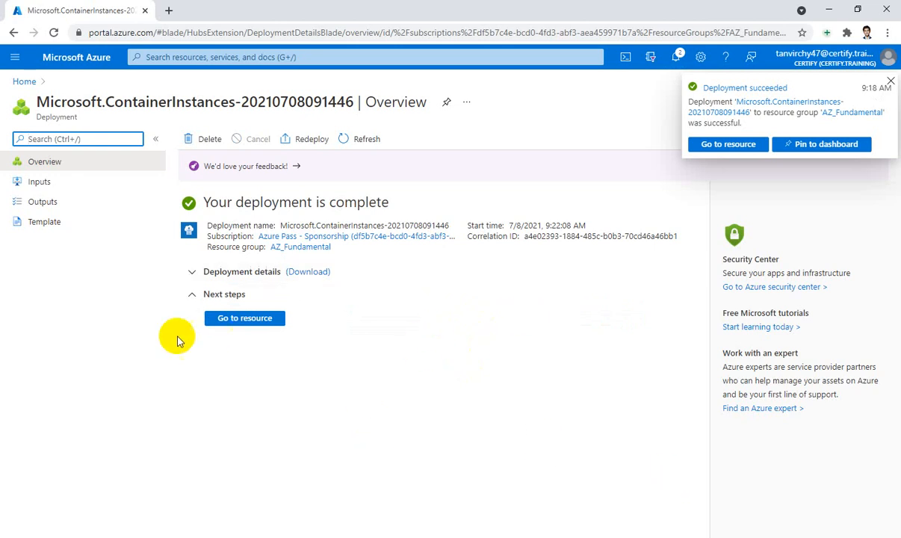
- Copy the FQDN from the deployed container's overview and open that address in a new browser tab
click(232, 322)
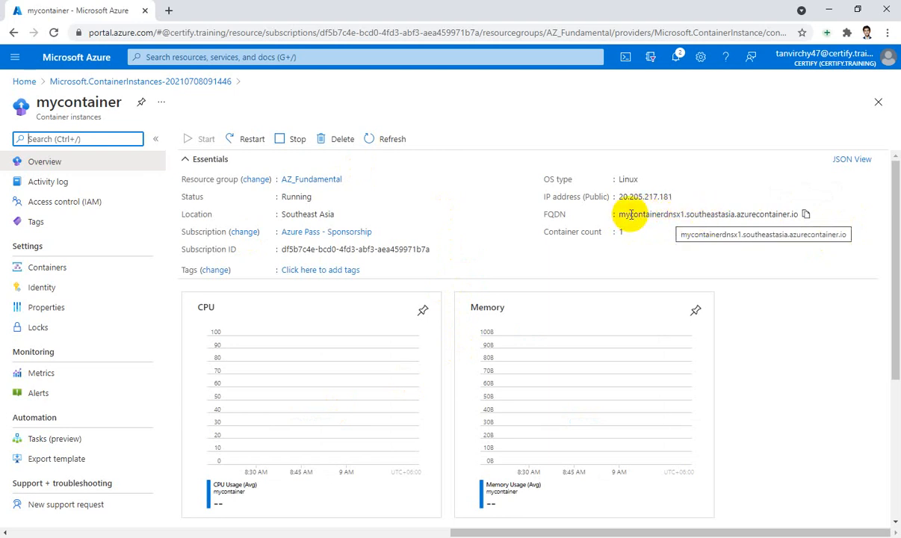
click(805, 214)
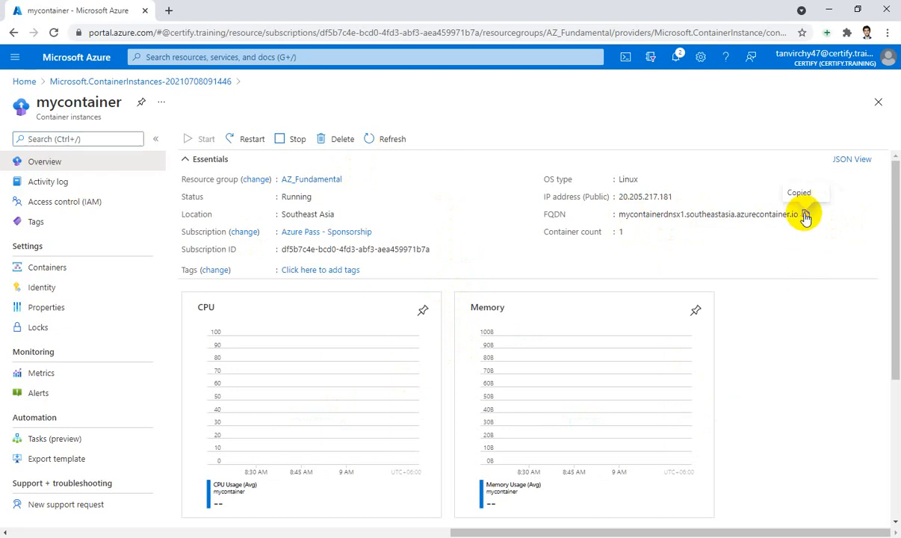
click(168, 11)
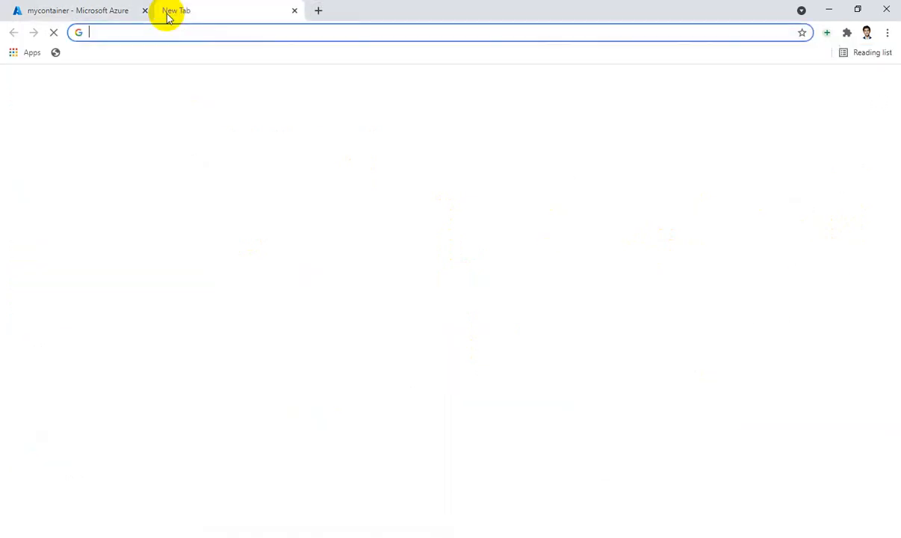
click(226, 28)
key(ctrl+v)
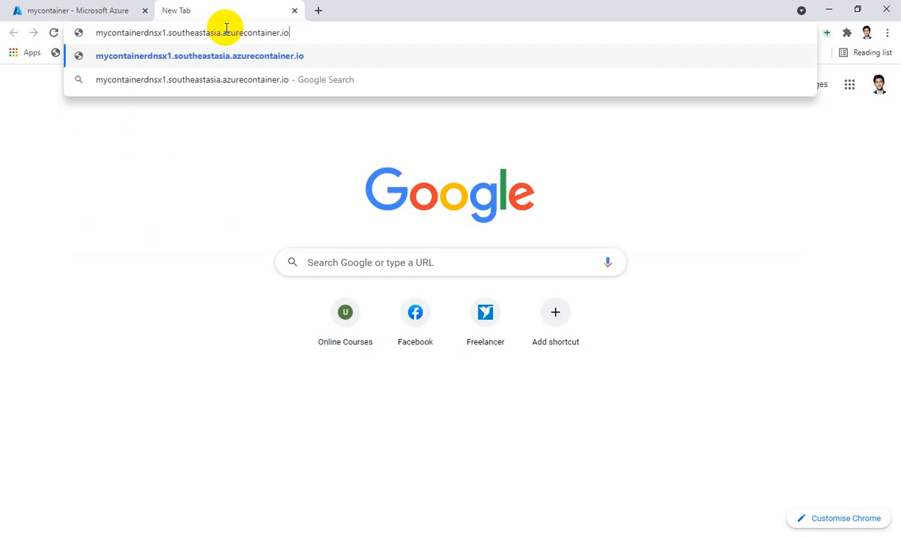
key(Return)
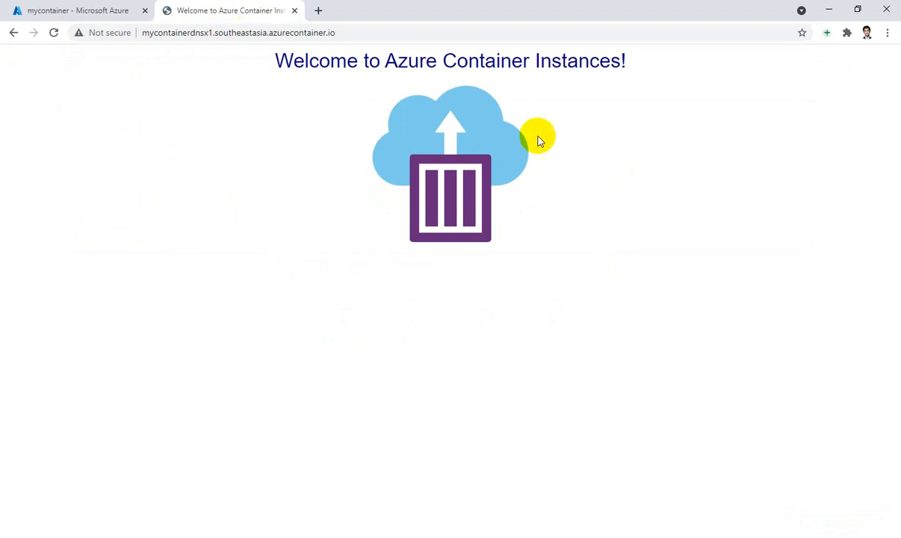
drag(409, 64, 627, 78)
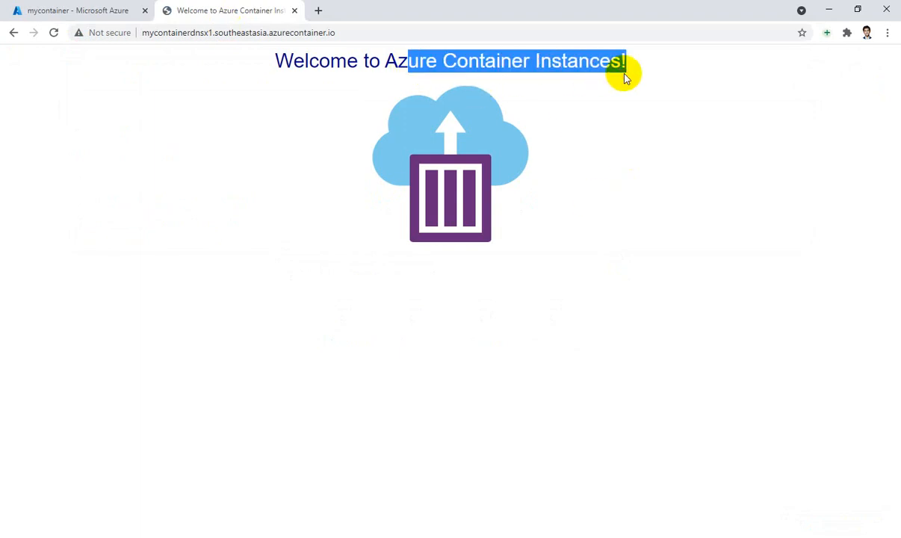
click(607, 297)
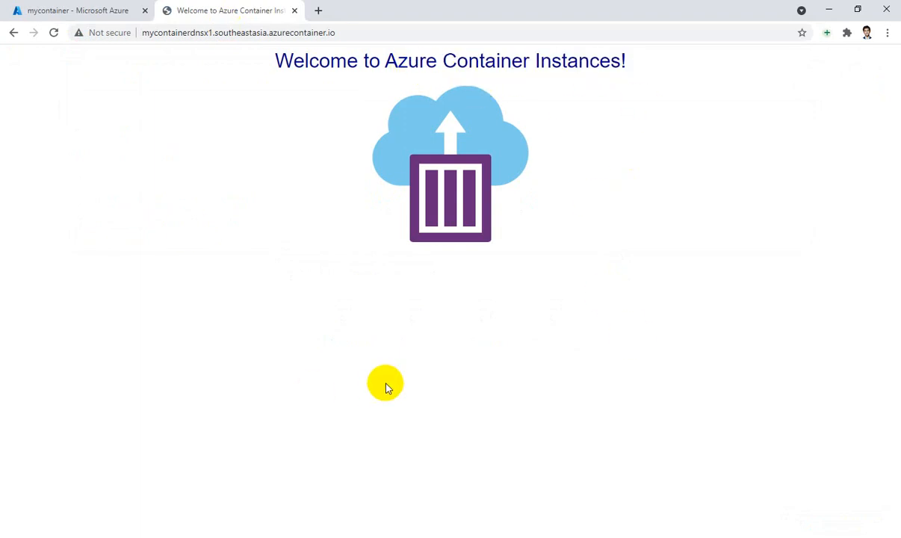